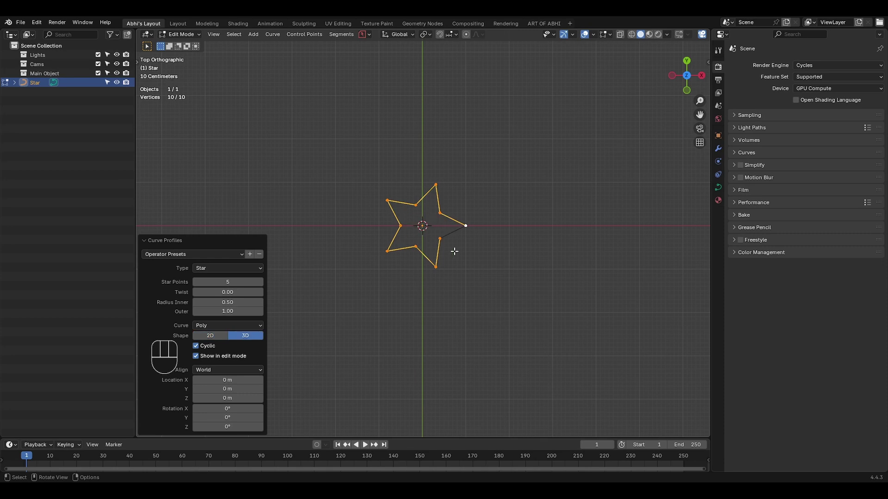
Rotate all the star curve's points by about -18° in edit mode so one tip lies on the positive Y axis.
key(Tab)
key(Tab)
key(r)
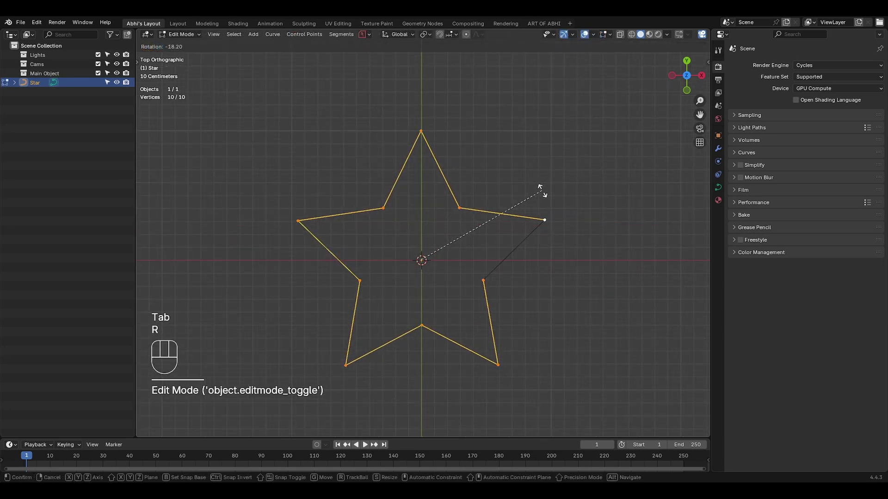
click(542, 189)
key(Tab)
Add a UV sphere at the star's center and scale its mesh down to about 0.06 in edit mode.
key(shift+a)
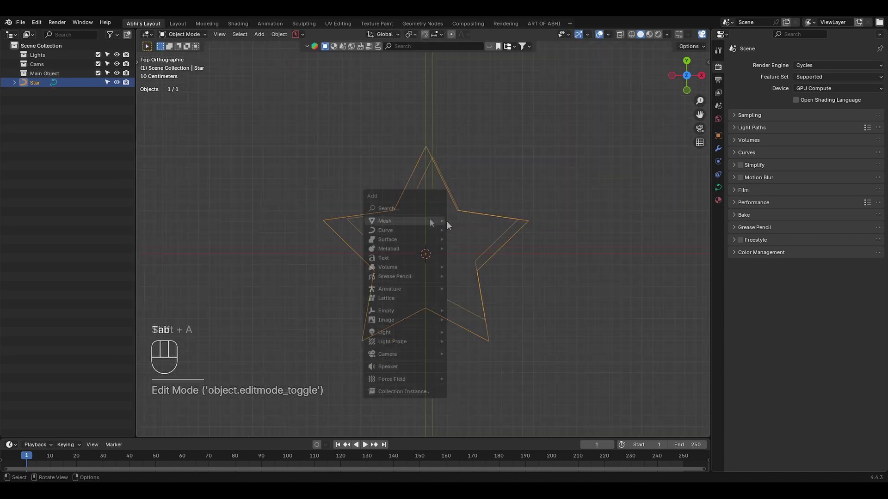
mouse_move(429, 219)
click(482, 270)
key(Tab)
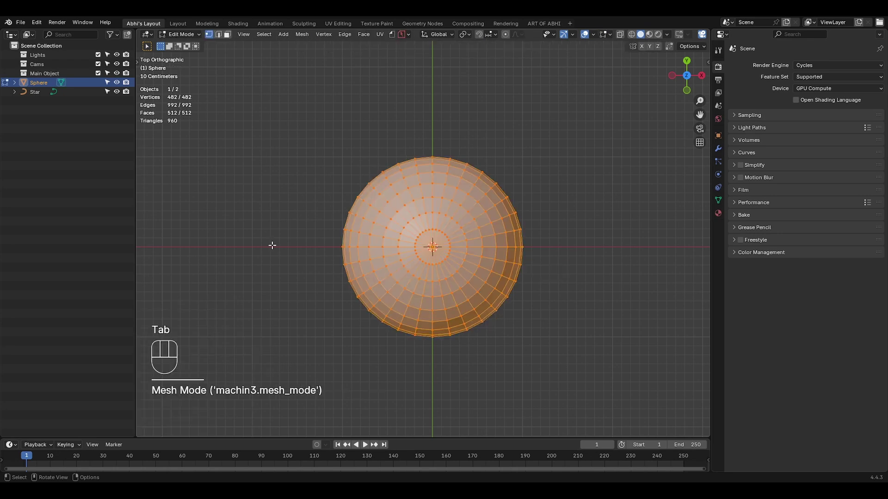
key(s)
click(444, 252)
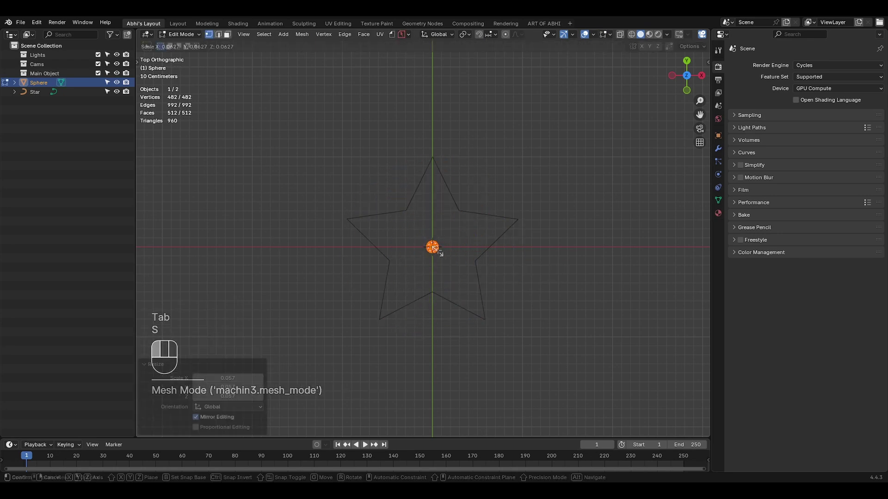
key(Tab)
Move the small sphere 1 m along Y onto the star's tip and shade it smooth.
key(g)
key(y)
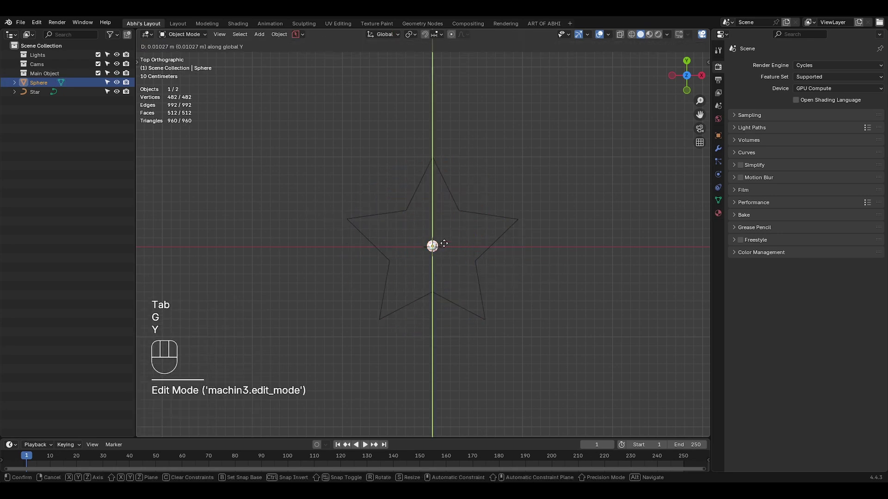
key(ctrl)
click(448, 157)
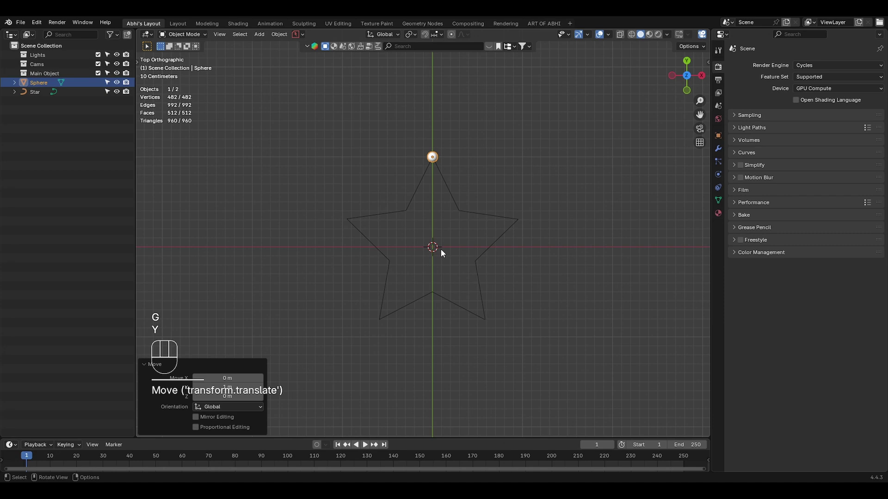
right_click(432, 165)
click(412, 161)
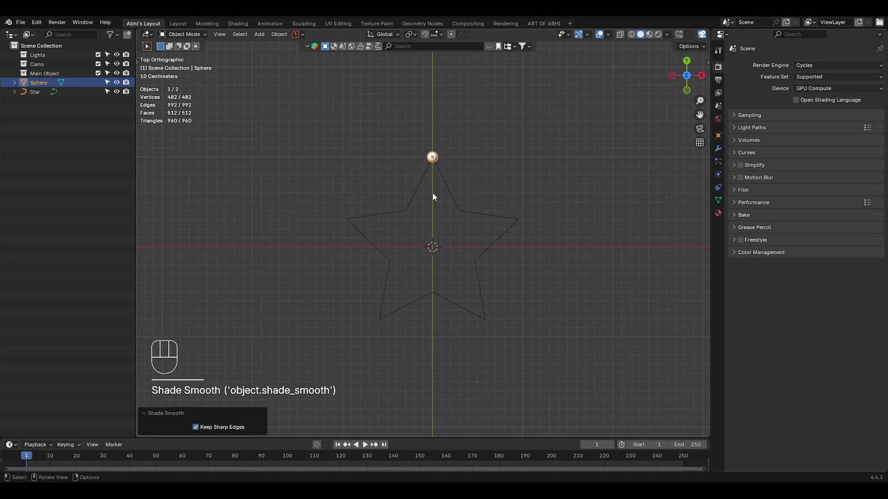
Add a plane enlarged to surround the whole star and lower it about 0.26 m along Z.
key(shift+a)
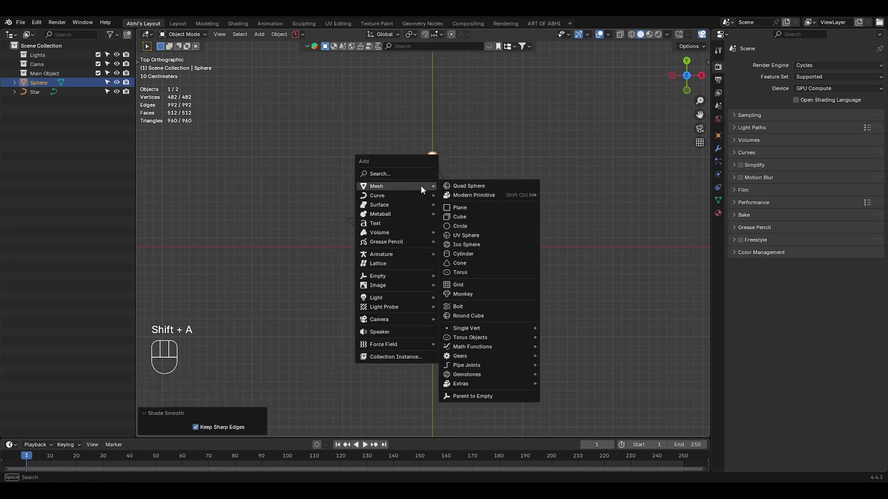
click(474, 204)
key(Tab)
key(Tab)
key(KP_1)
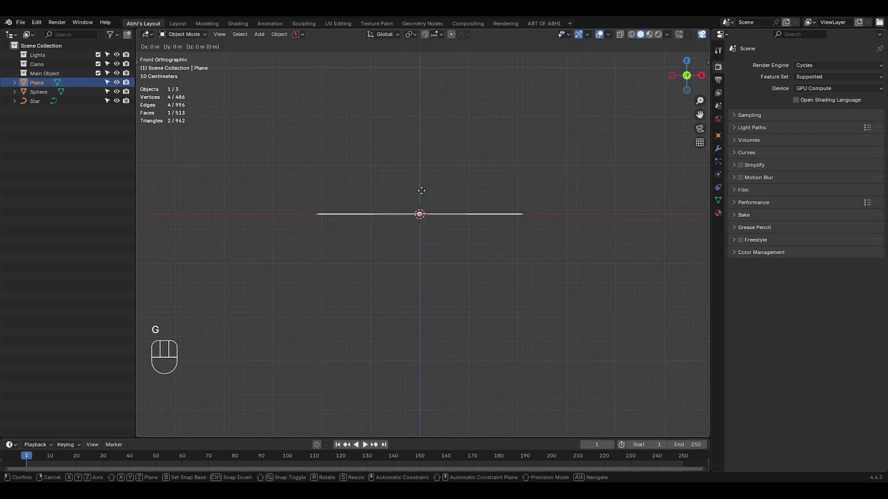
key(g)
key(z)
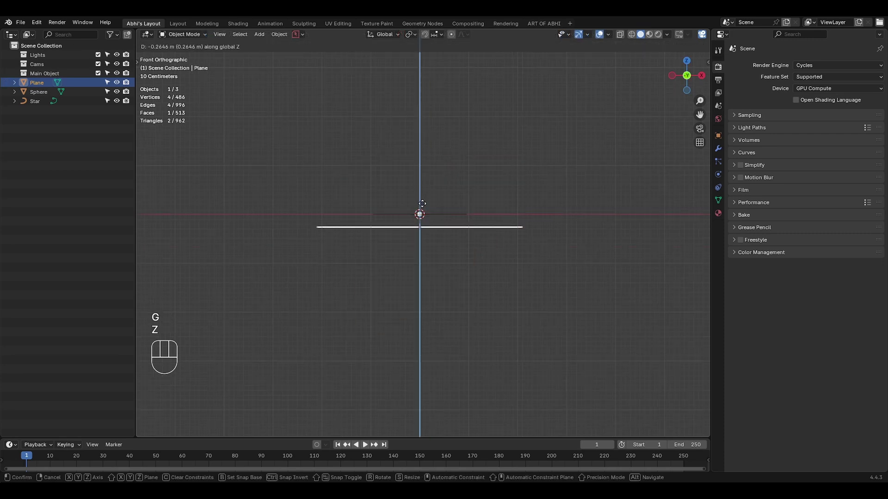
click(419, 204)
Extrude the plane upward 0.6 m into a flat box enclosing the star and sphere.
key(Tab)
key(e)
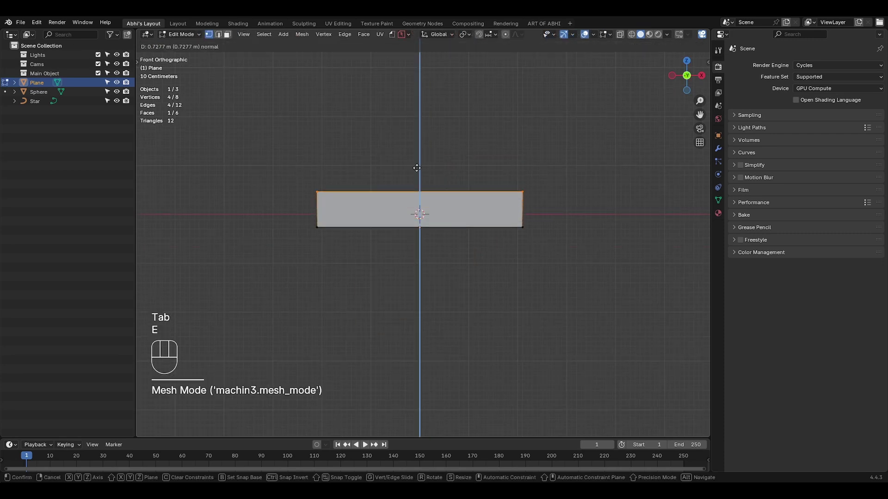
key(ctrl)
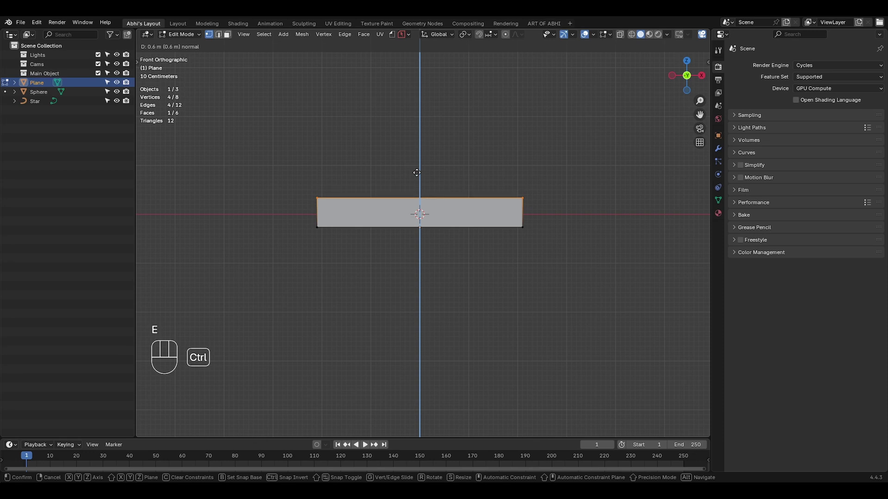
click(417, 173)
key(Tab)
Set the box's viewport display to Wire so the star and sphere inside can be seen.
mouse_move(418, 174)
middle_down()
mouse_move(405, 190)
mouse_move(454, 202)
mouse_move(424, 243)
middle_up()
key(shift+z)
key(shift+z)
key(Tab)
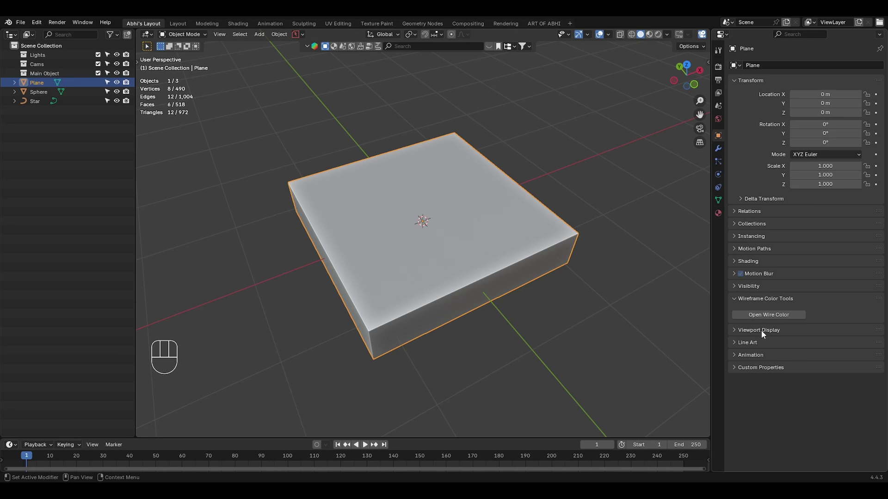
click(762, 329)
scroll(784, 388, down, 1)
click(814, 413)
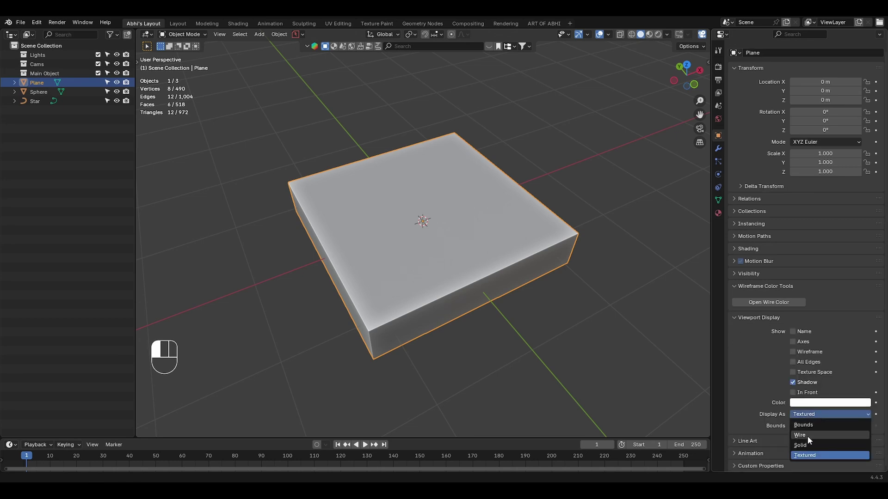
click(808, 435)
Give the sphere Fluid physics of type Flow, with flow type Liquid and flow behavior Inflow.
click(389, 200)
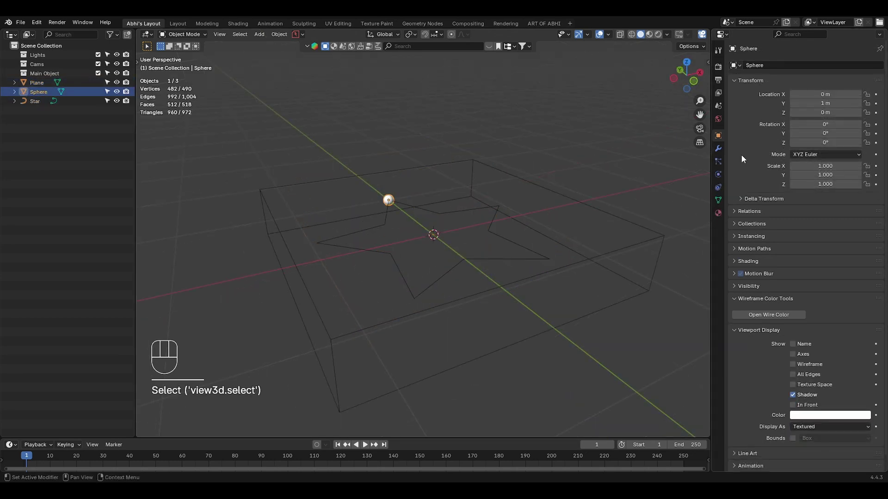
click(718, 174)
click(846, 75)
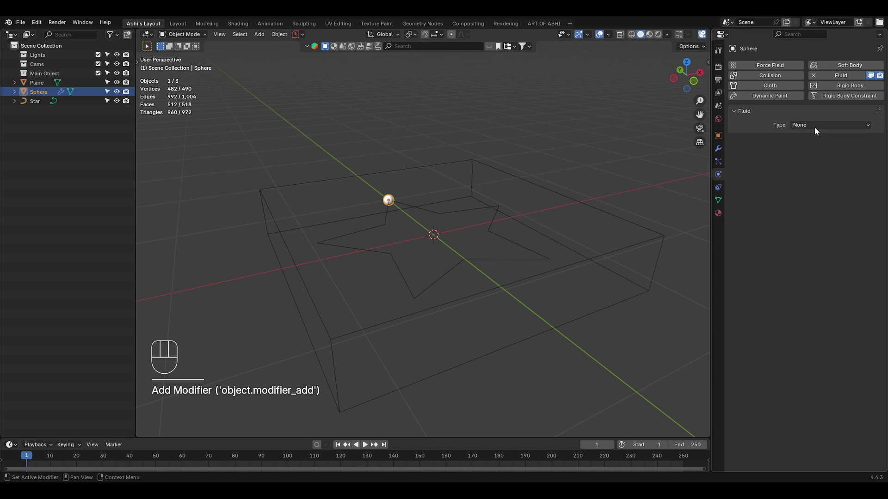
click(814, 127)
click(808, 154)
click(813, 152)
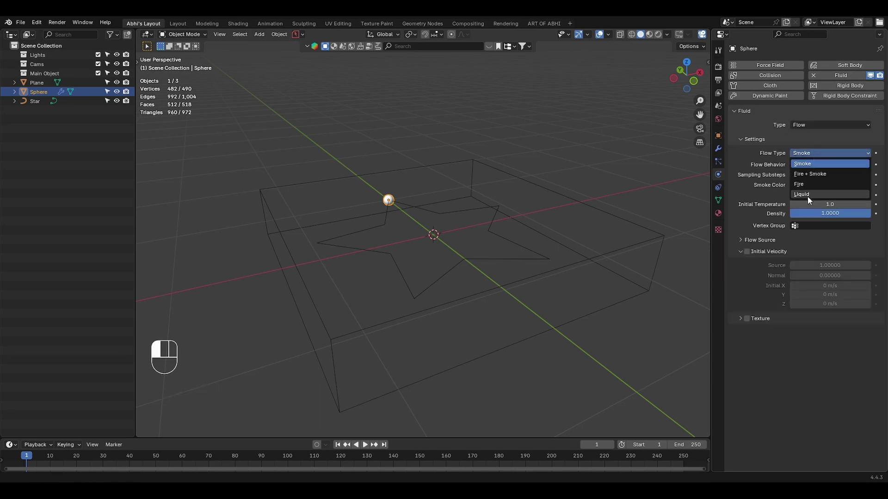
click(808, 194)
click(813, 165)
click(815, 174)
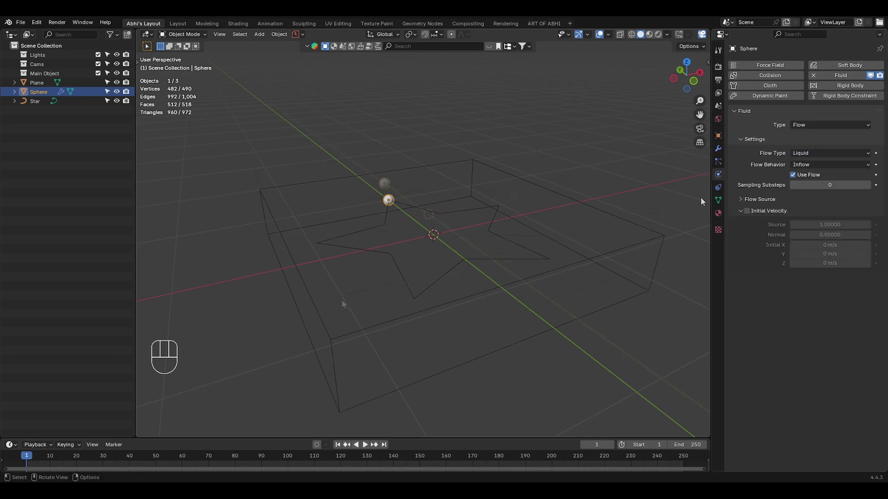
Make the box a Fluid domain of type Liquid with 128 resolution divisions.
click(326, 301)
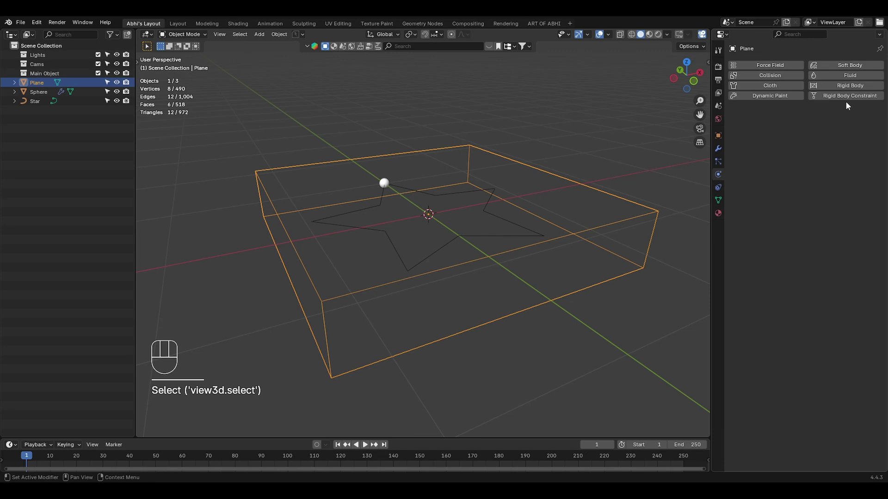
click(841, 75)
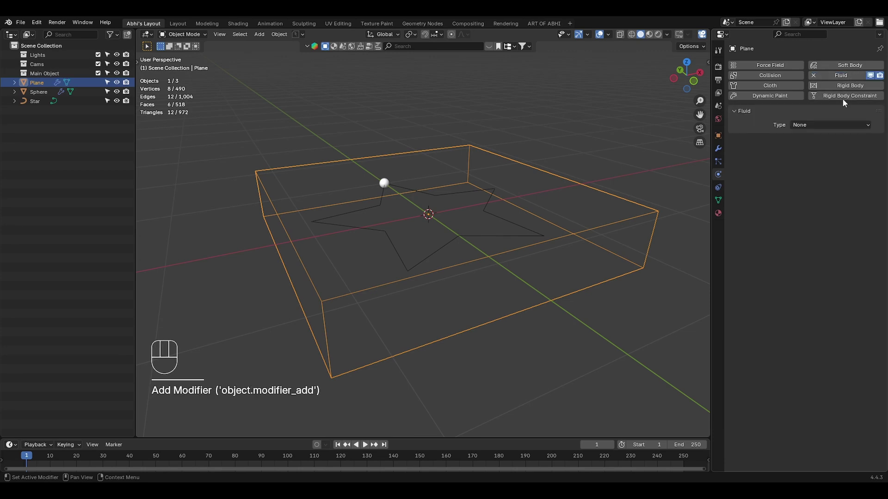
click(809, 127)
click(811, 154)
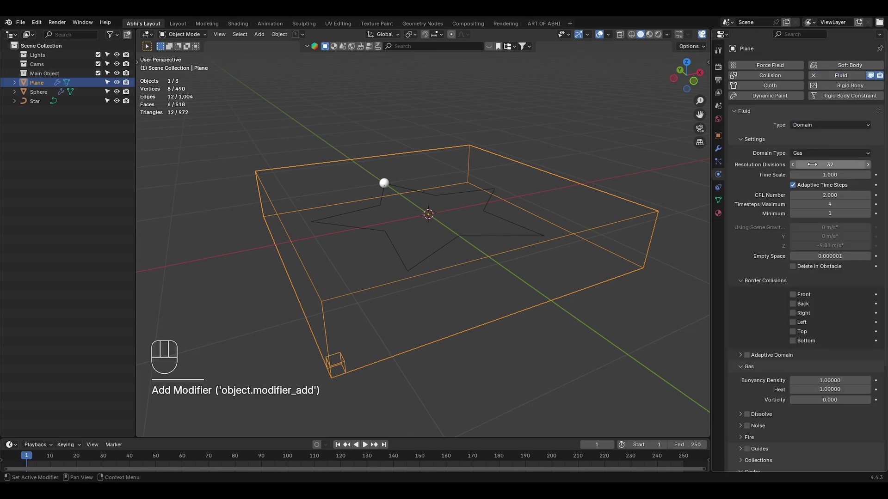
click(817, 154)
click(810, 174)
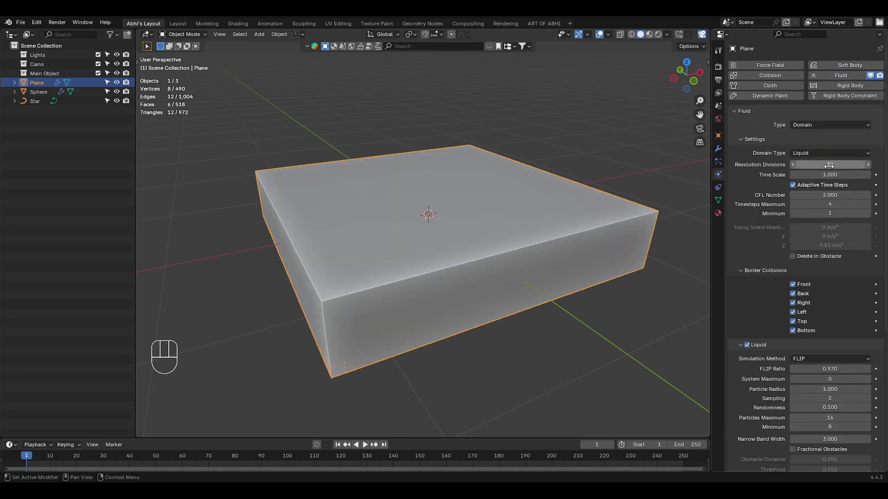
click(829, 165)
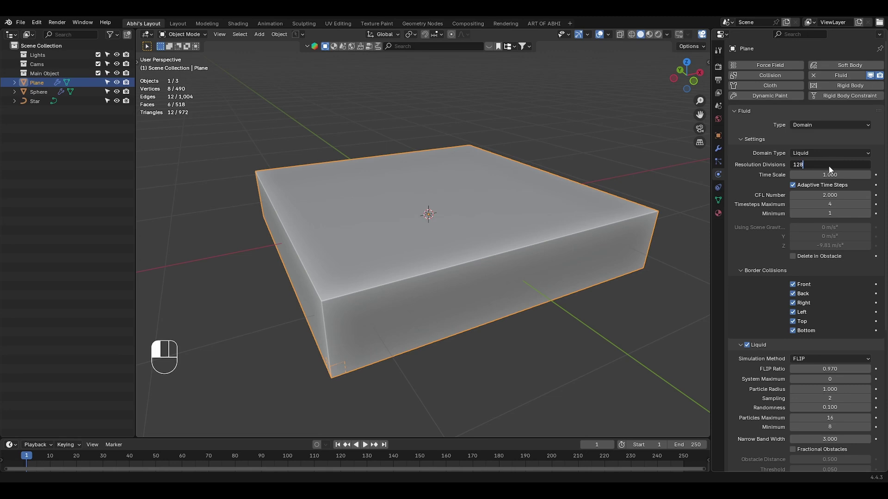
key(Return)
Set the scene's end frame to 120.
scroll(861, 179, down, 10)
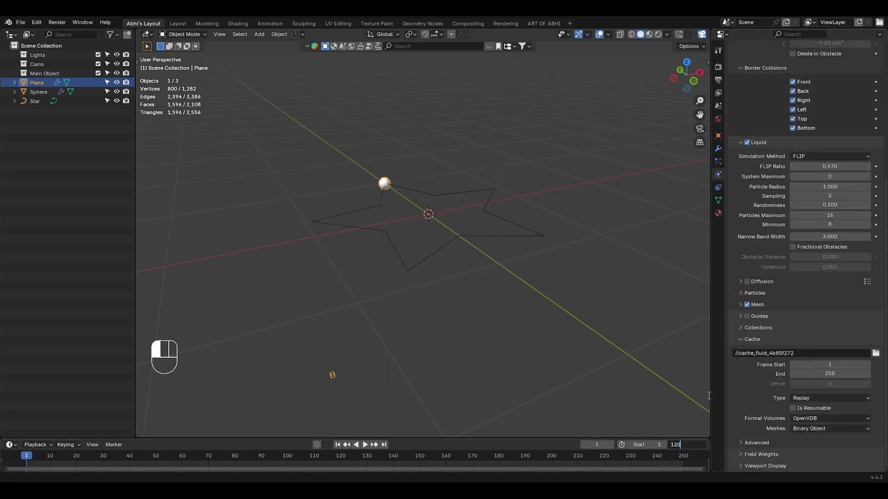
key(BackSpace)
key(BackSpace)
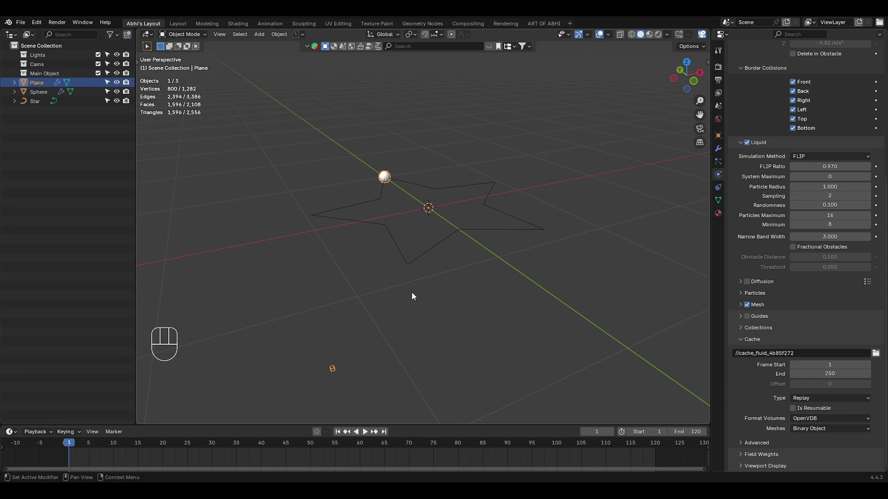
Configure the fluid domain's cache with folder //..\Cache\, end frame 120 and type All.
click(846, 373)
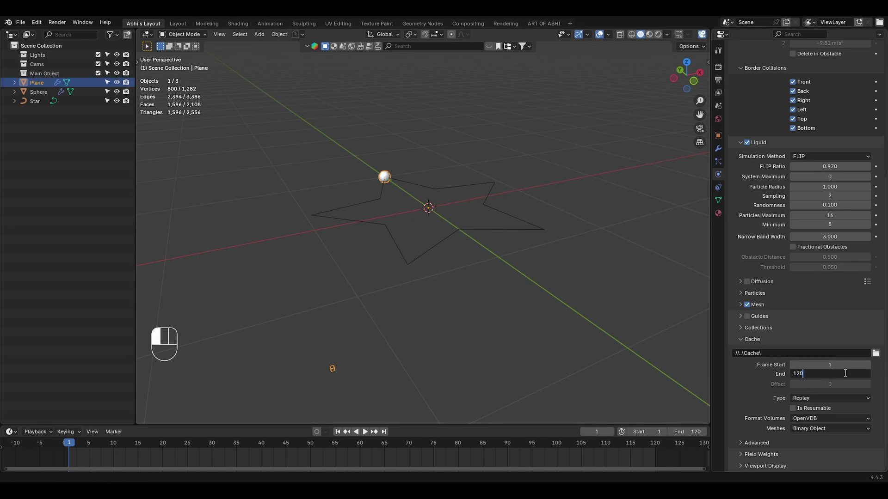
key(Return)
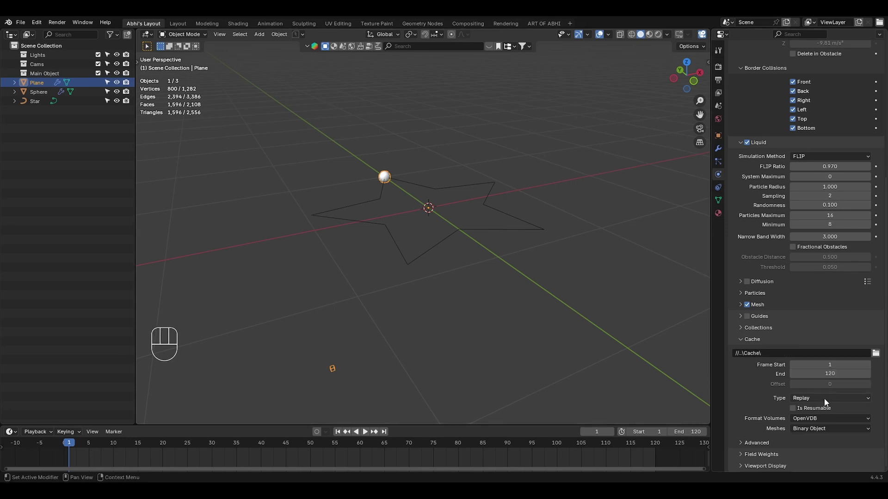
click(823, 398)
click(805, 429)
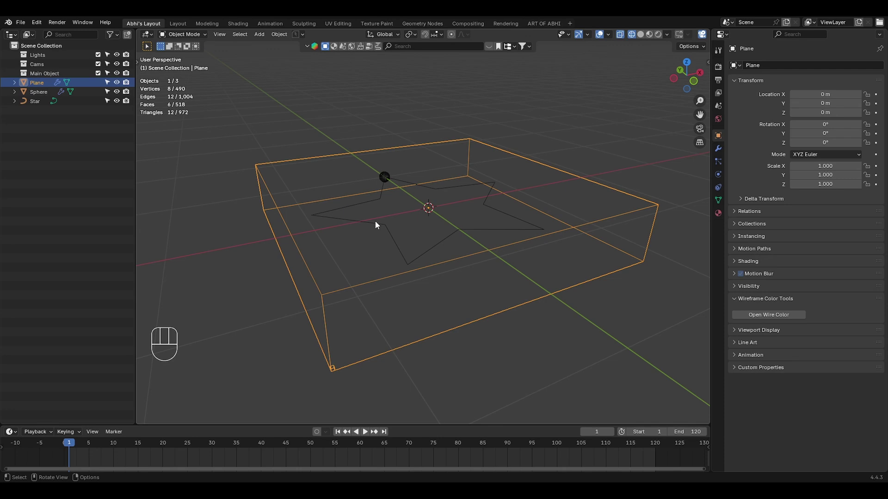
Add a force field to the star curve and set the field's shape to Curve.
click(375, 223)
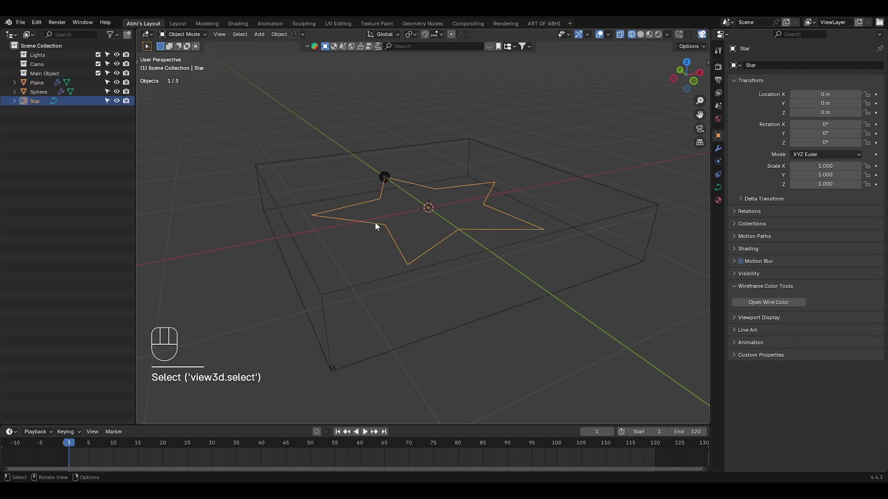
click(718, 162)
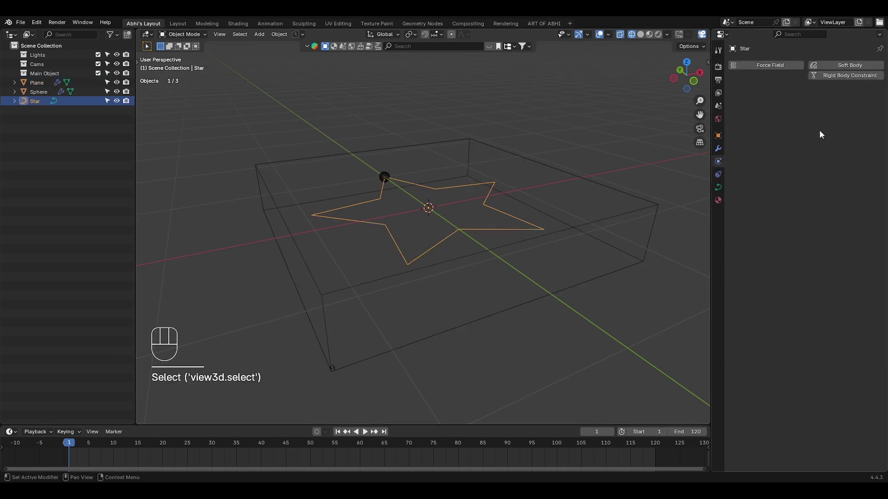
click(772, 66)
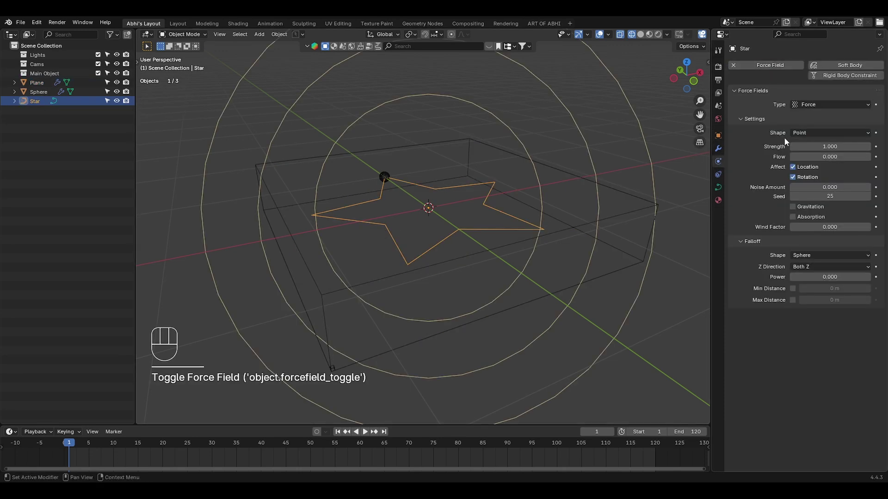
click(820, 133)
click(807, 175)
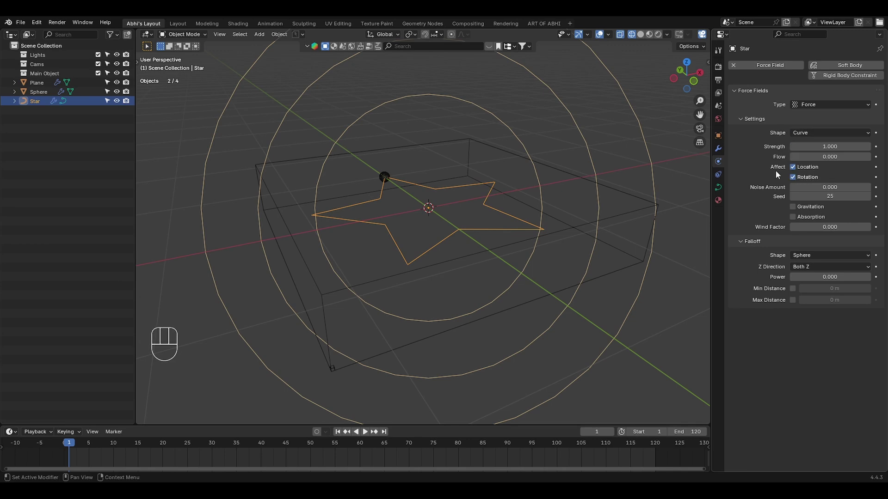
Set the star force field's strength to -3.5 and its flow to 1.
click(833, 146)
text(-3.5)
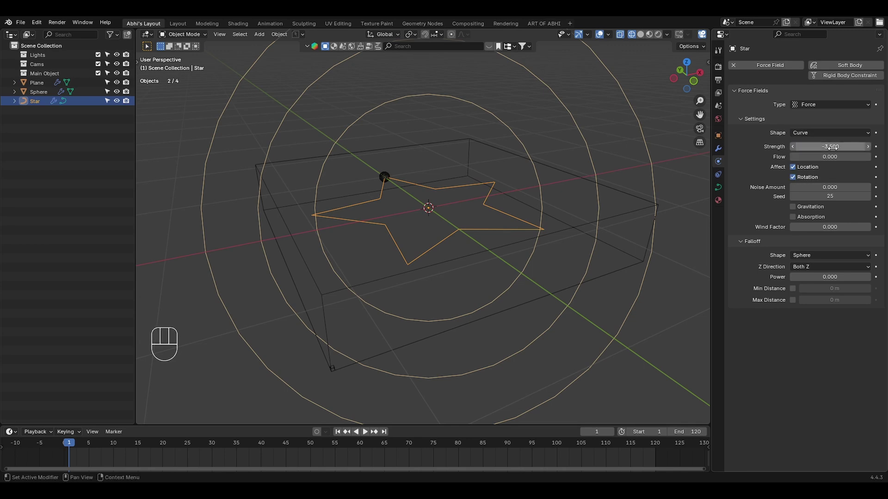
key(Return)
click(830, 157)
text(1)
key(Return)
Select the box domain and bake its complete liquid simulation.
middle_drag(601, 185, 450, 177)
click(451, 173)
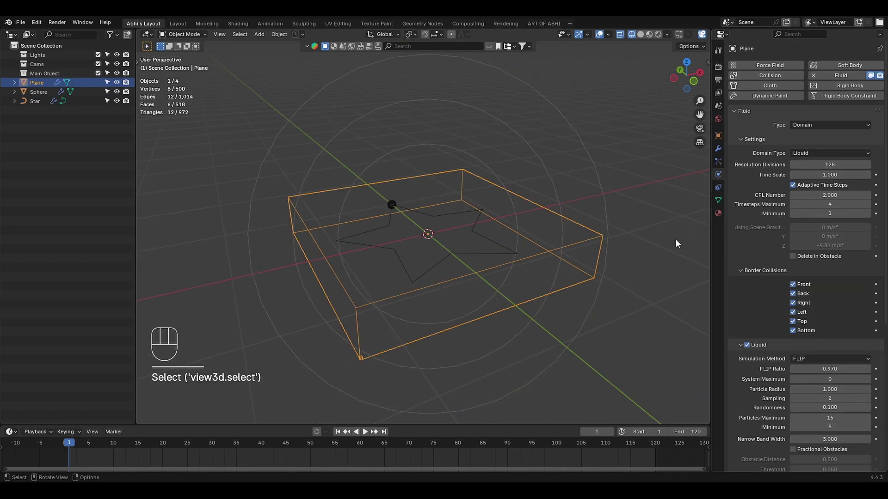
scroll(752, 300, down, 10)
click(780, 428)
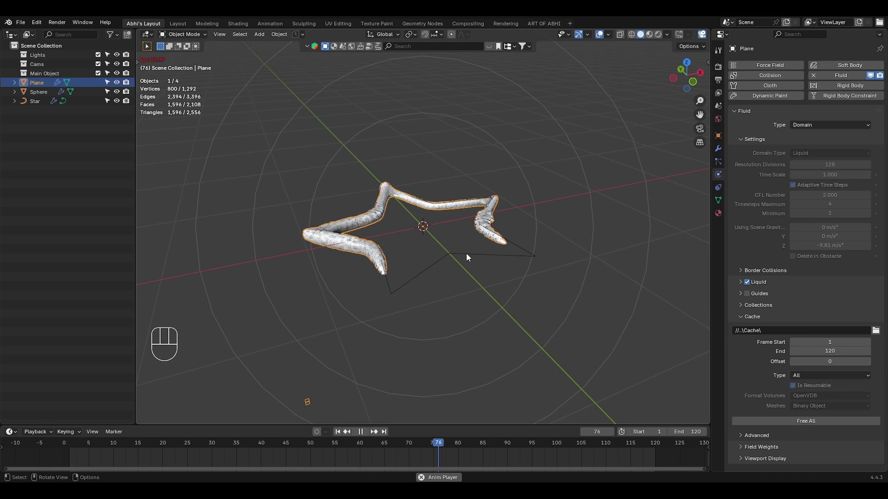
Add a ground plane, scale its mesh by 10 in Edit Mode and stretch it along the Y axis.
key(shift+a)
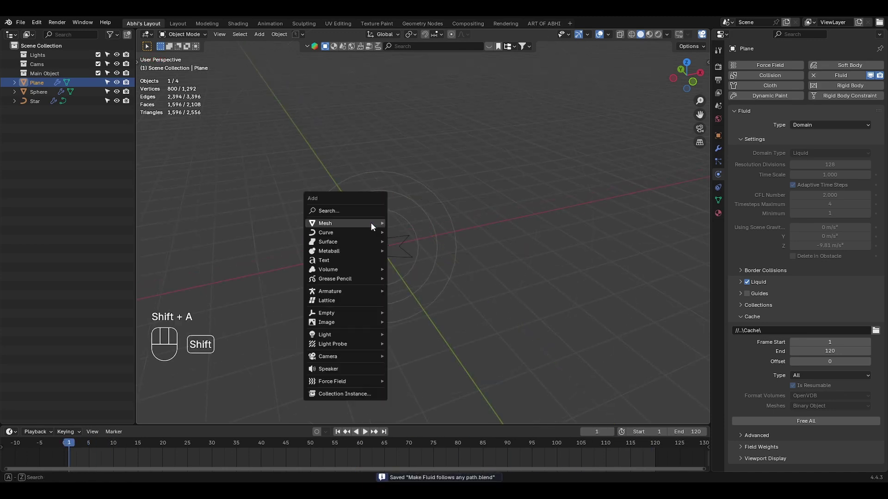
mouse_move(370, 224)
click(416, 226)
key(Tab)
key(s)
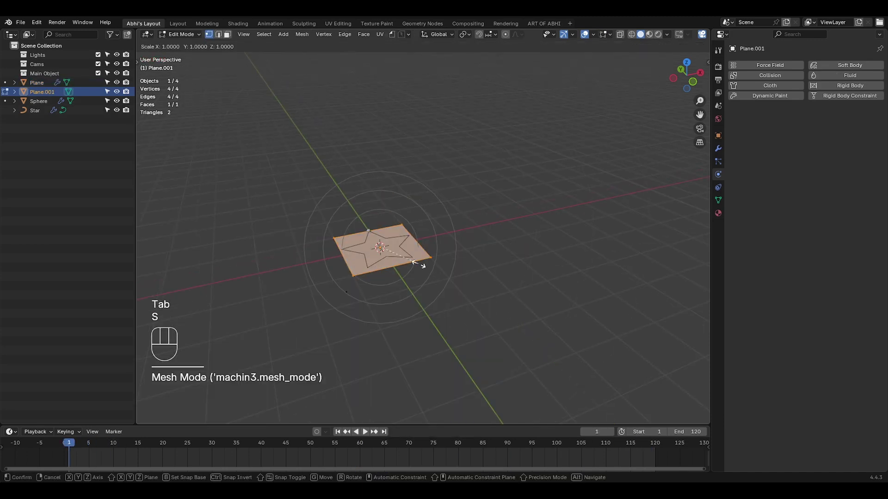
key(KP_1)
key(KP_0)
key(KP_Enter)
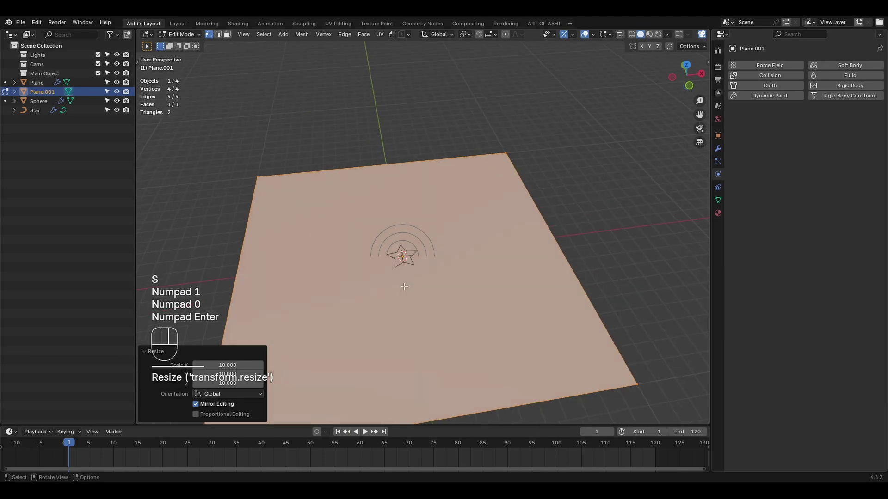
key(s)
key(y)
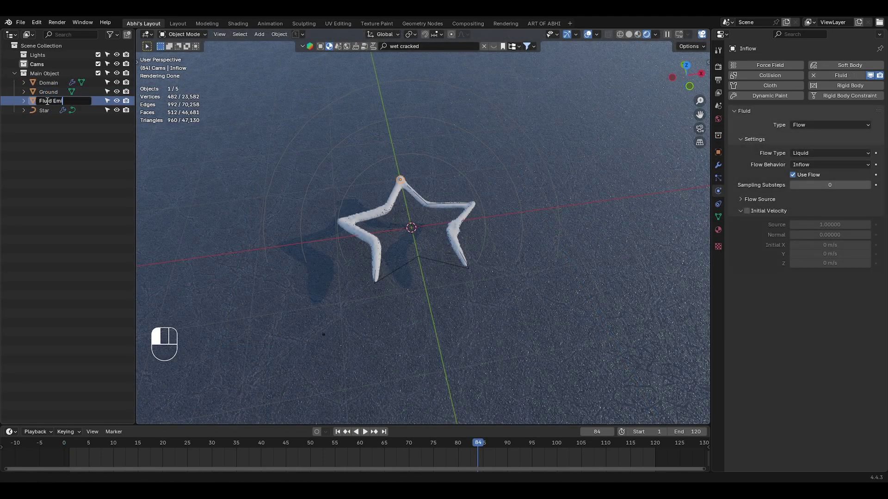
Rename the inflow sphere as Fluid Emitter and the star curve as Star Path.
text(tter)
key(Return)
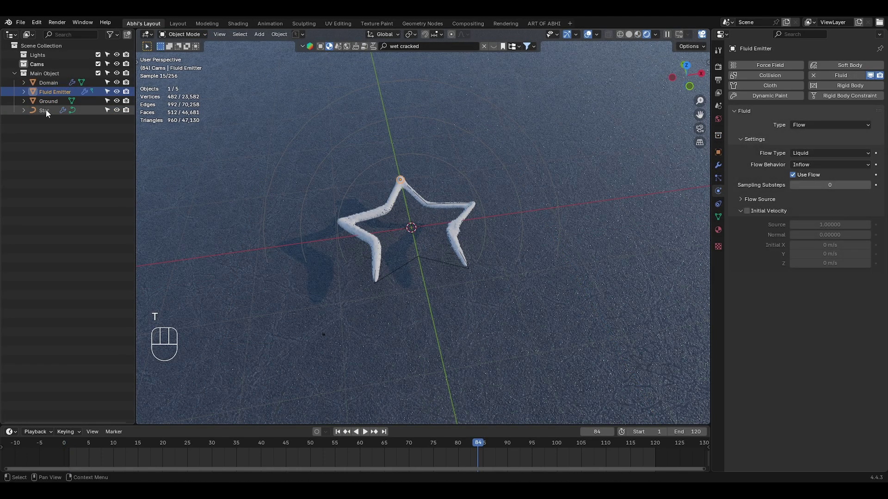
click(45, 111)
double_click(45, 110)
text(Star Path)
key(Return)
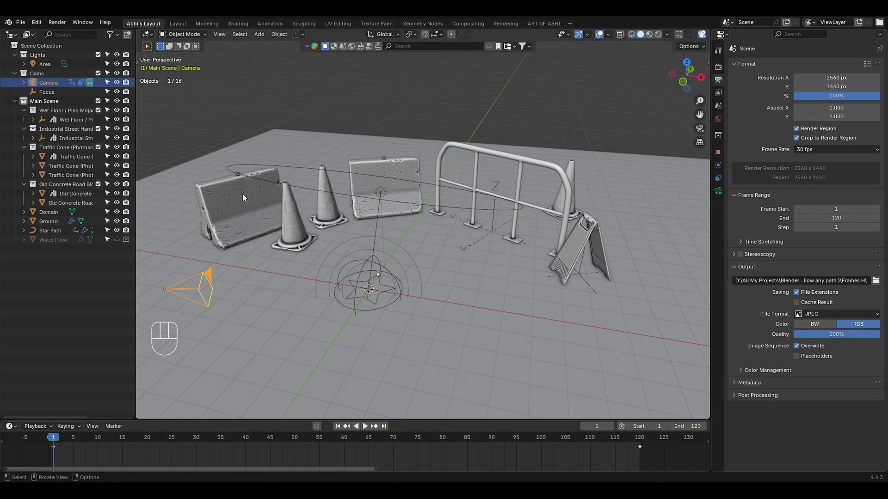
Inspect the scene props around the star one by one: concrete barriers, traffic cones, railing, wet floor sign and focus empty.
click(245, 197)
click(292, 206)
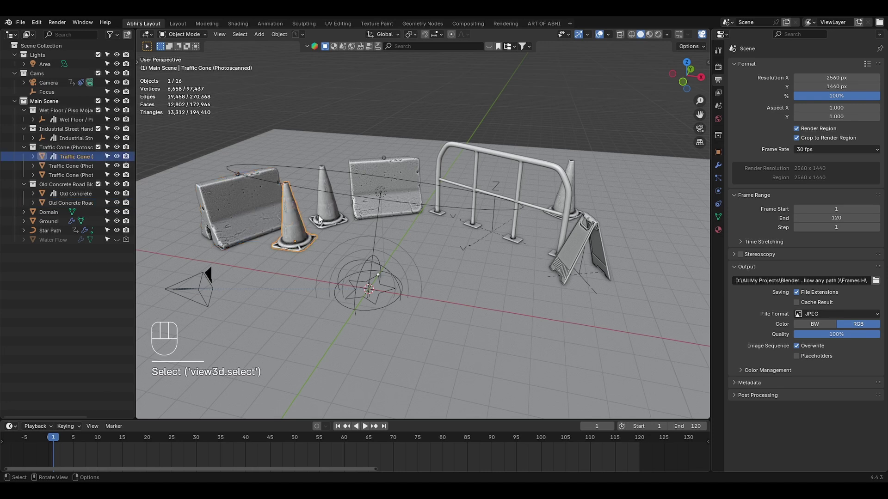
click(328, 194)
click(392, 164)
click(501, 157)
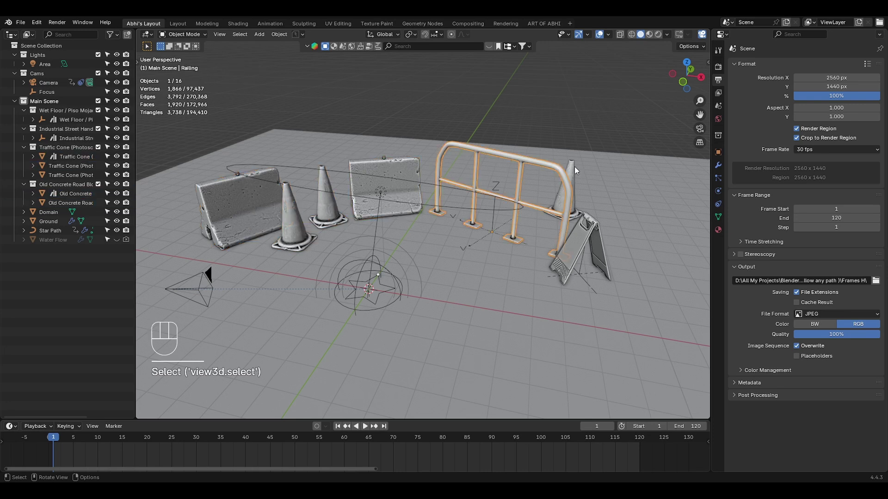
click(565, 175)
click(595, 259)
click(369, 289)
Look through the camera and review its lens settings, playback and the Focus empty used for depth of field.
key(KP_0)
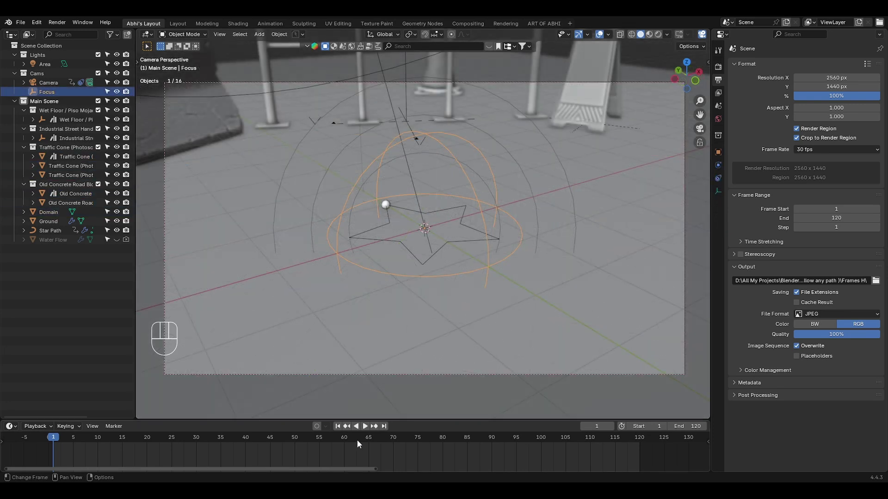
click(48, 82)
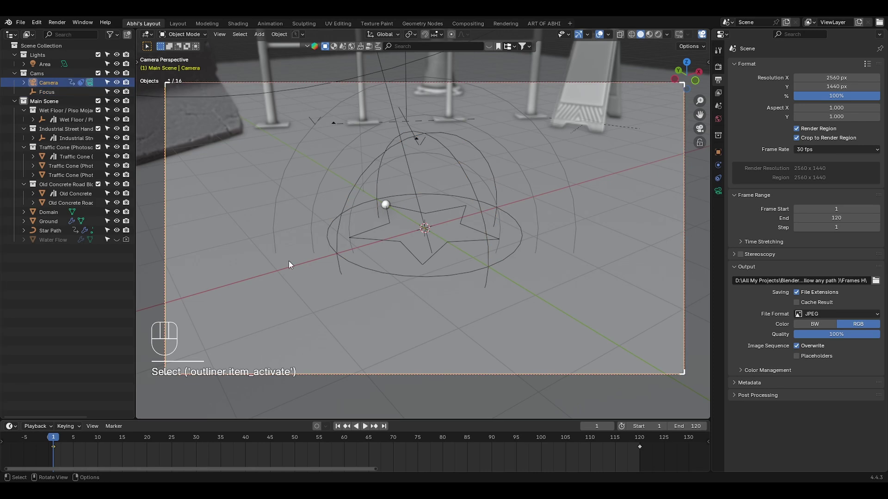
click(718, 191)
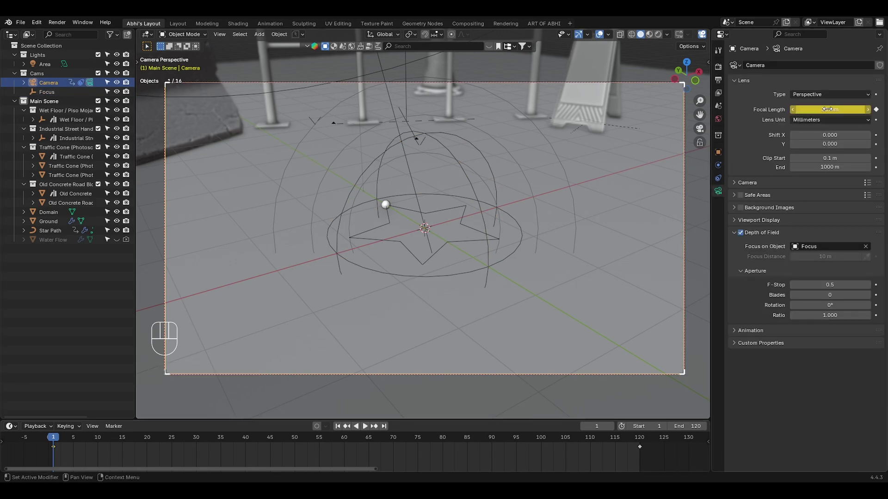
click(366, 425)
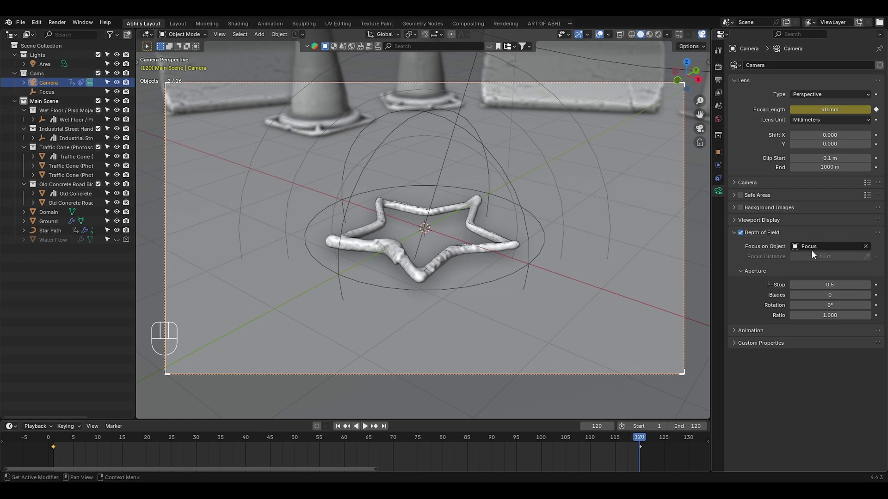
click(472, 136)
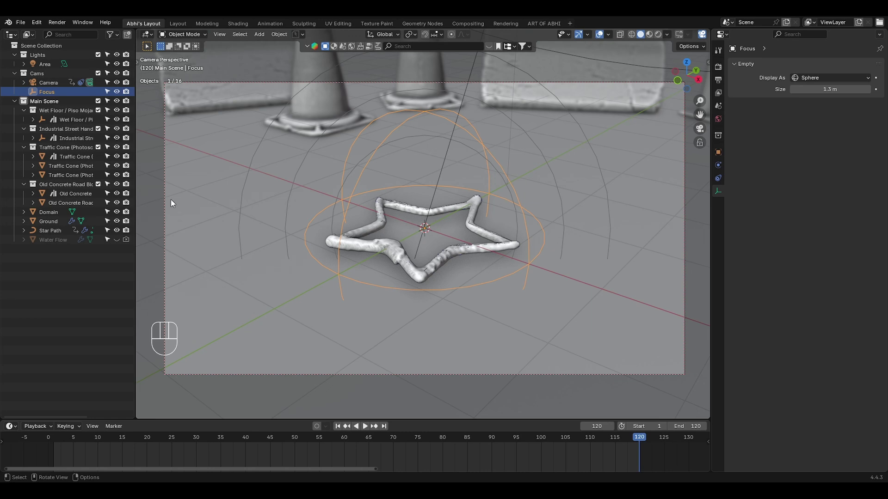
click(47, 83)
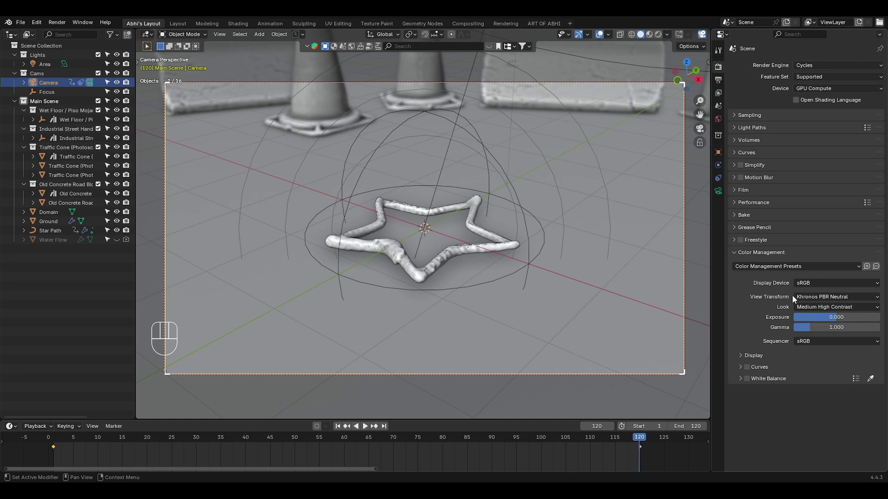
Set the colour management view transform to Khronos PBR Neutral and the look to Medium High Contrast.
click(824, 297)
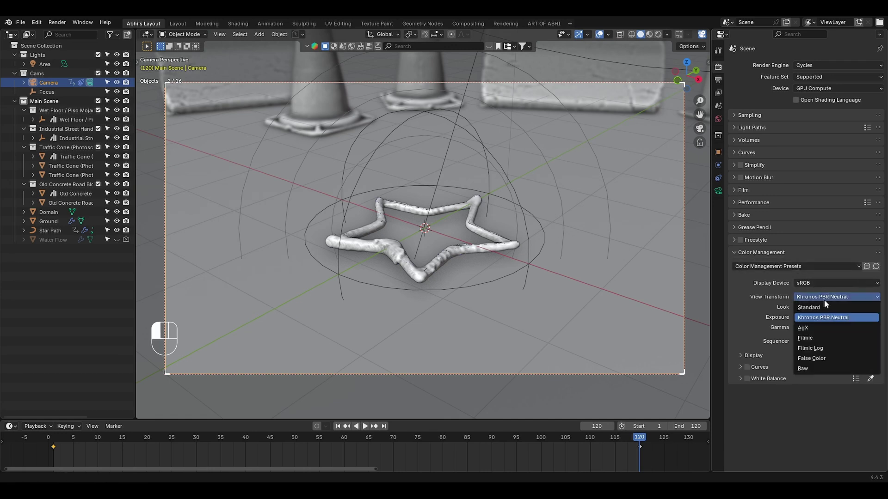
click(813, 318)
click(818, 307)
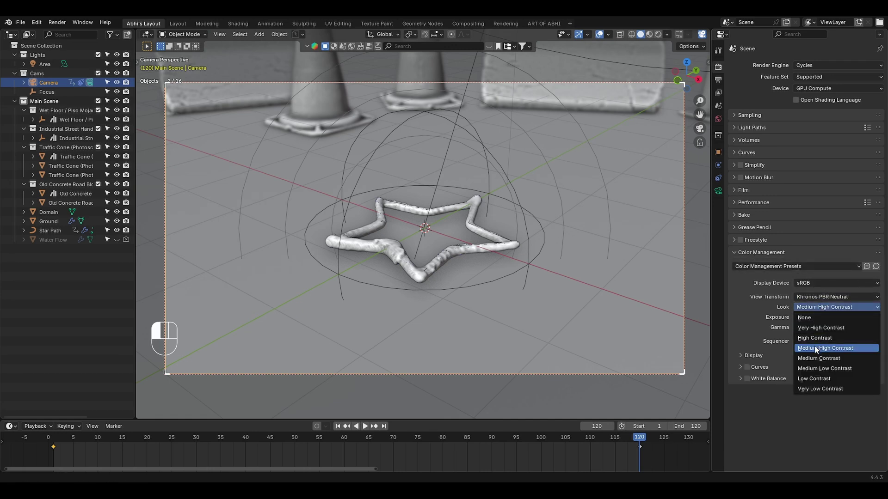
click(806, 345)
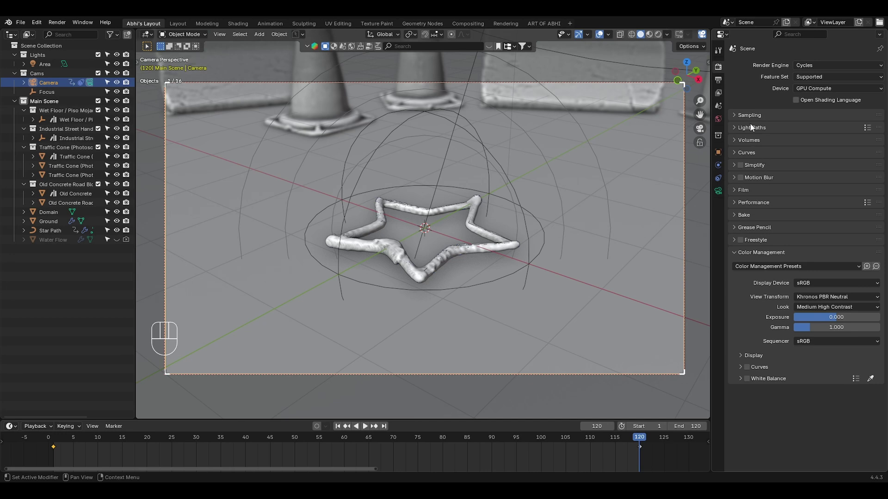
Review the camera's Track To constraint on the Star Path and play back the camera animation.
key(ctrl+Tab)
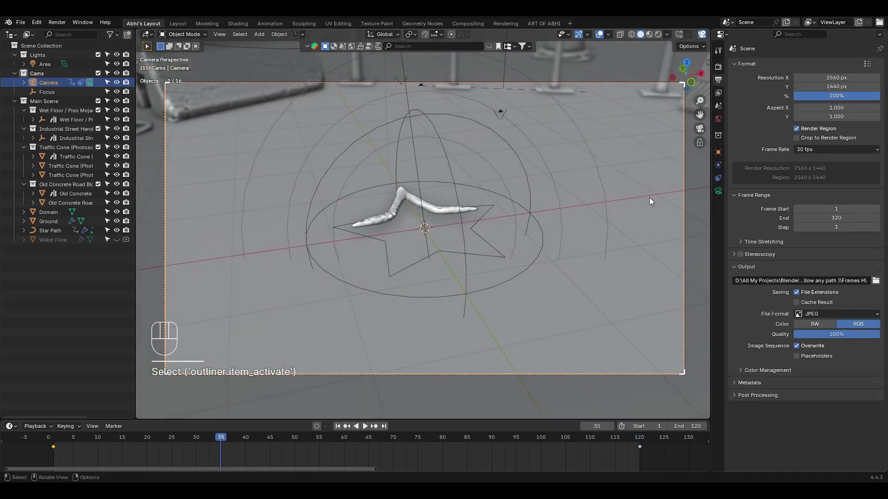
click(719, 178)
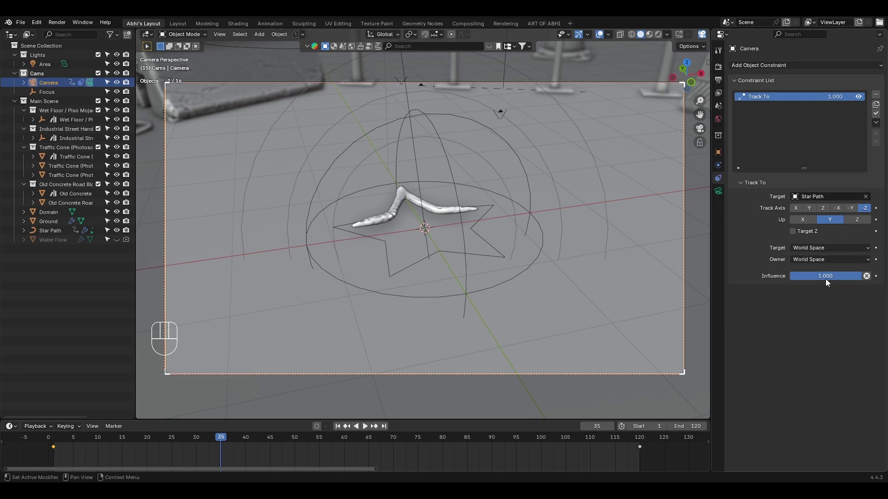
click(362, 426)
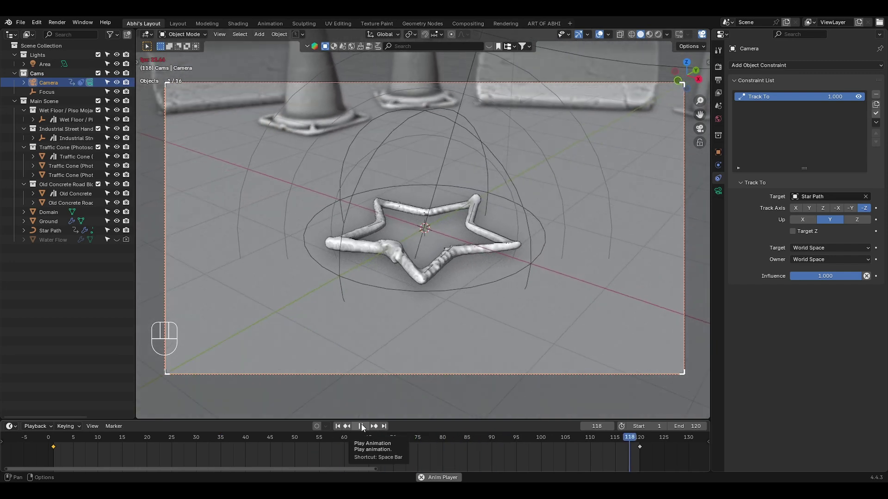
click(471, 215)
key(space)
Open the Fluid Emitter's object visibility settings.
middle_drag(472, 216, 504, 191)
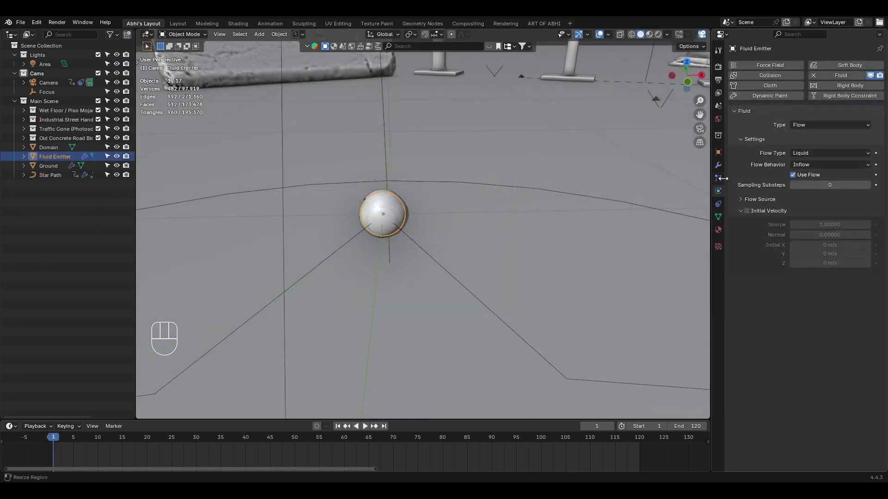
click(718, 152)
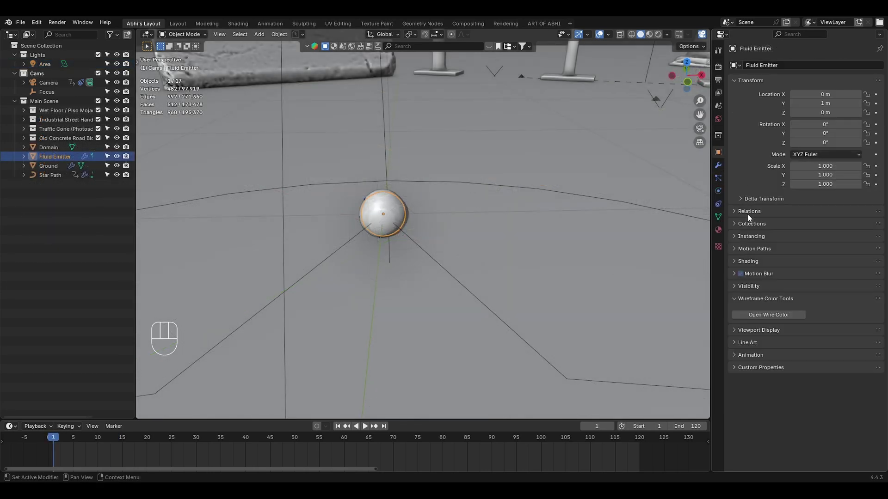
click(758, 286)
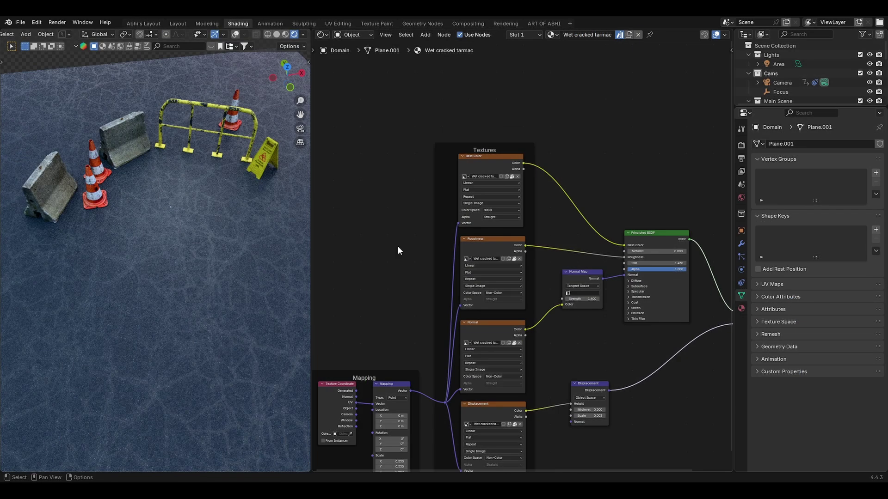
Examine the shader nodes of the Wet cracked tarmac material and of the Water material.
scroll(400, 252, down, 3)
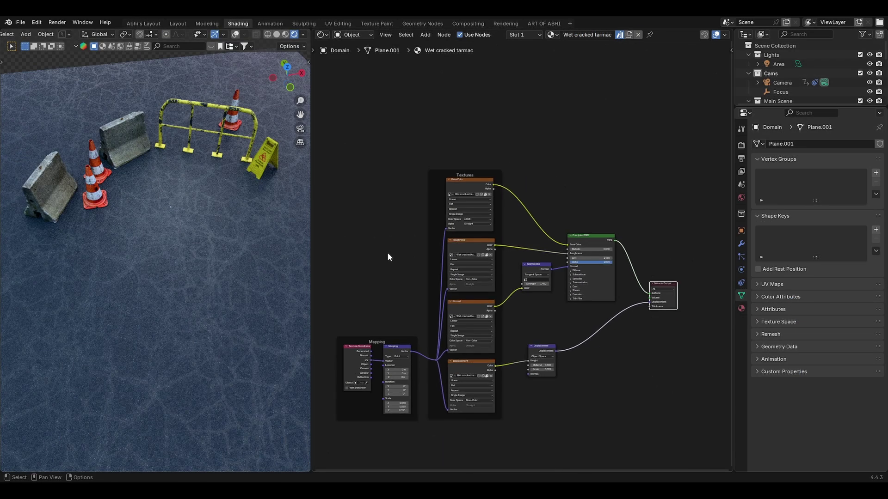
middle_drag(389, 256, 377, 189)
scroll(382, 184, up, 2)
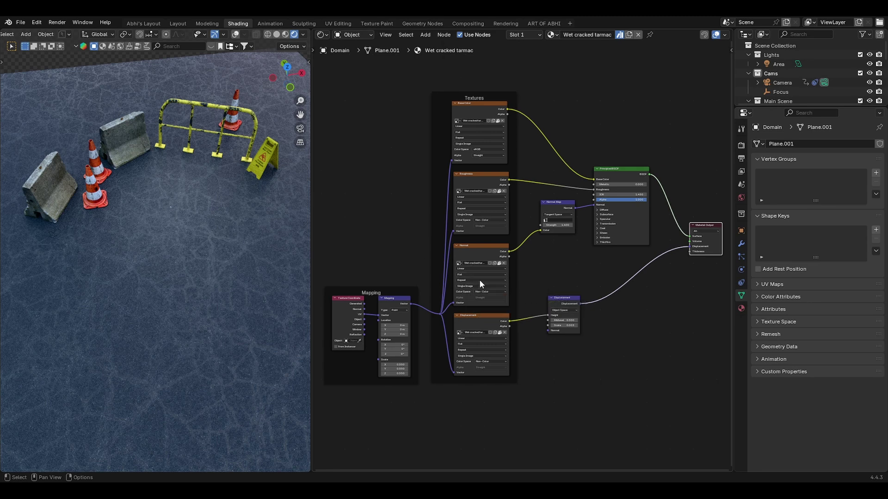
scroll(393, 384, up, 5)
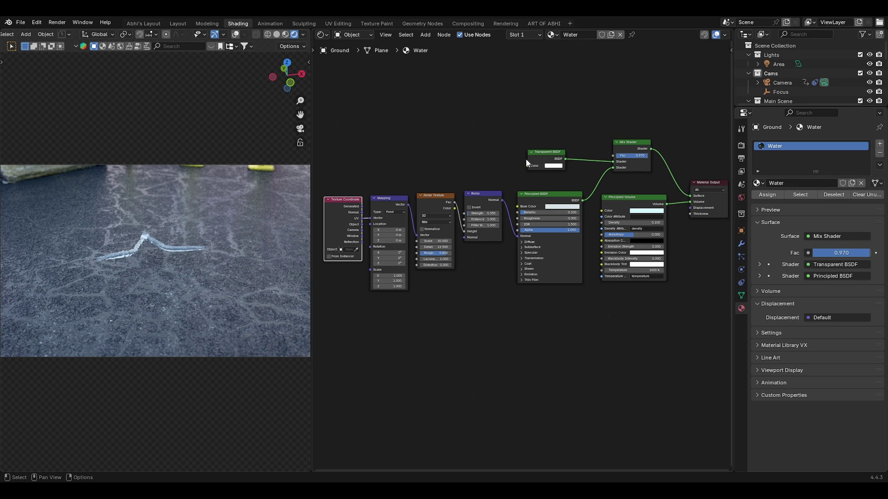
middle_drag(526, 160, 522, 161)
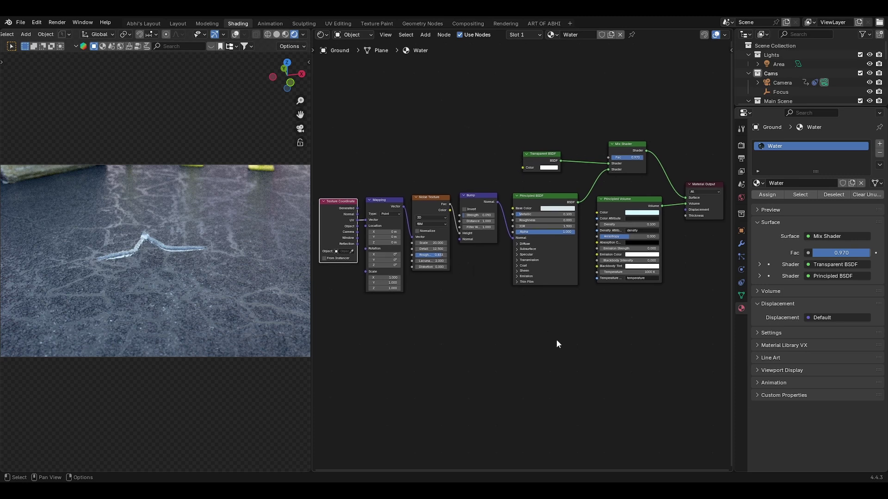
Switch the shader editor to World and examine the environment texture nodes of the Snow covered ground world.
click(359, 36)
click(362, 70)
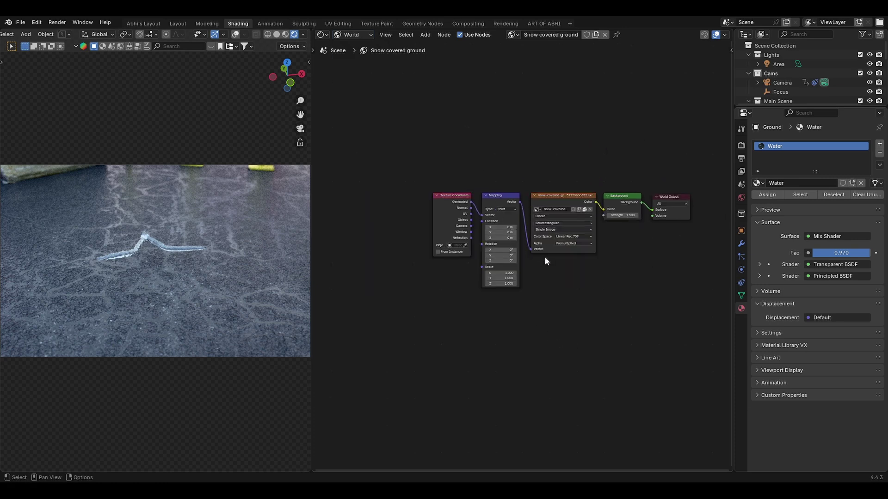
scroll(625, 270, up, 3)
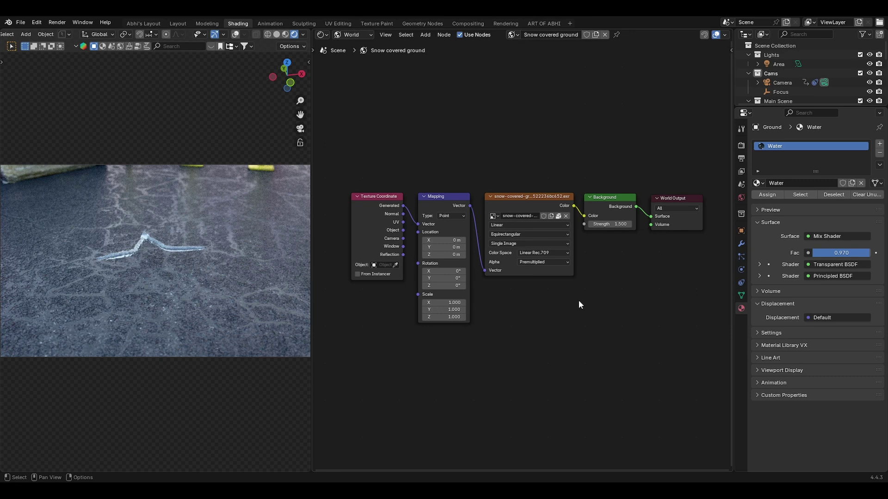
middle_drag(570, 301, 575, 299)
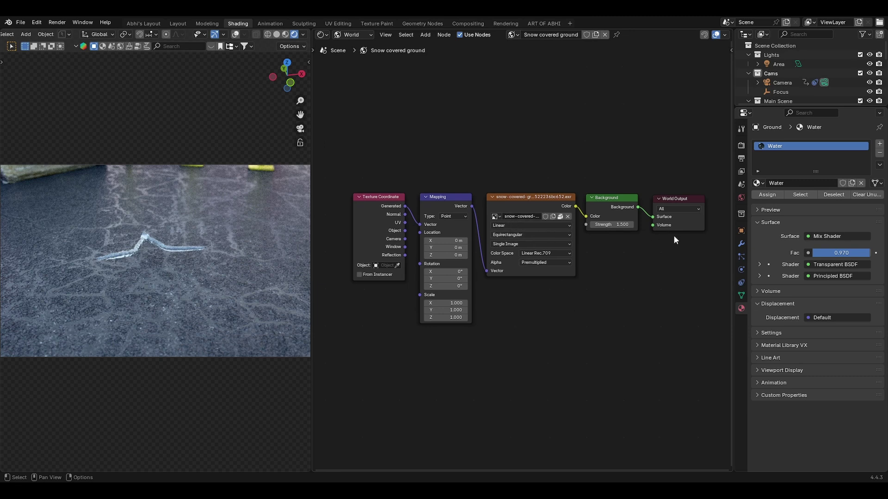